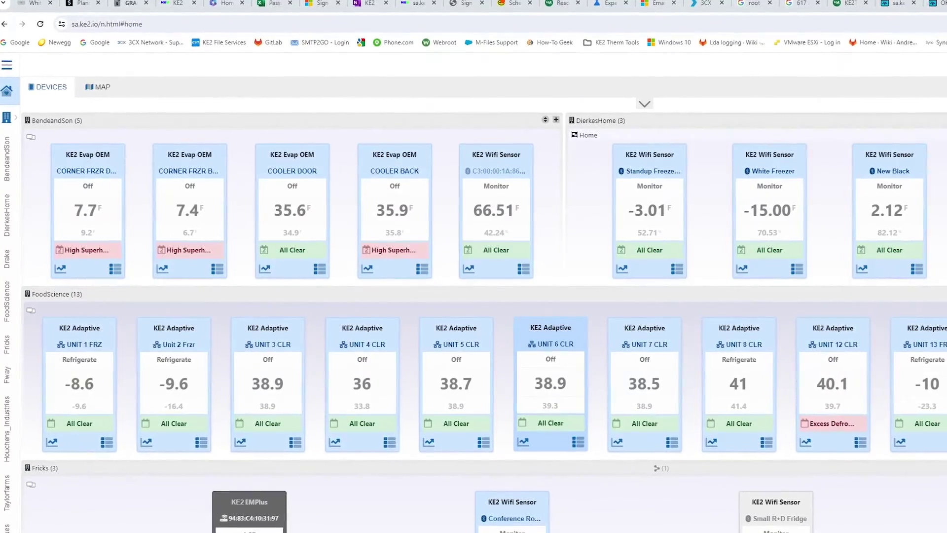
Switch UNIT 6 CLR's alert plan to Critical and enable the High Air Temp alert
click(523, 423)
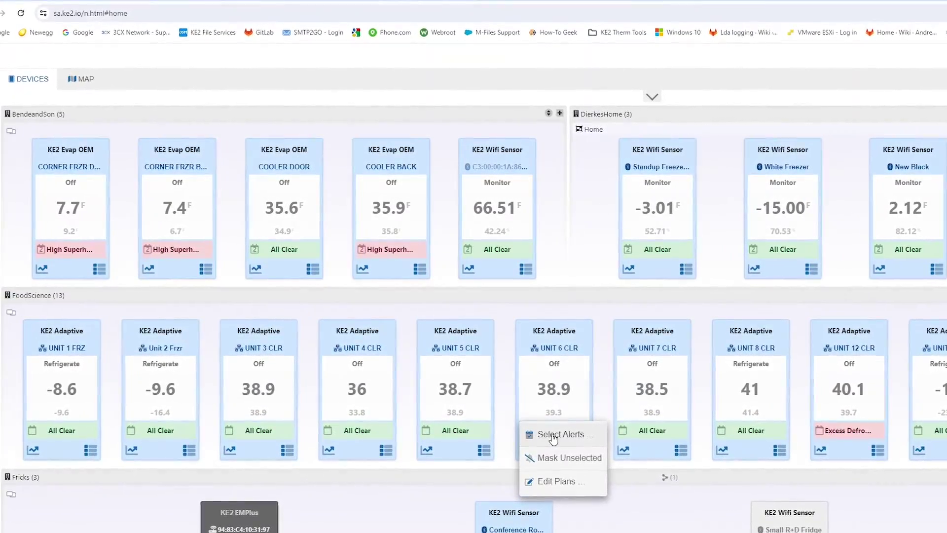
click(556, 436)
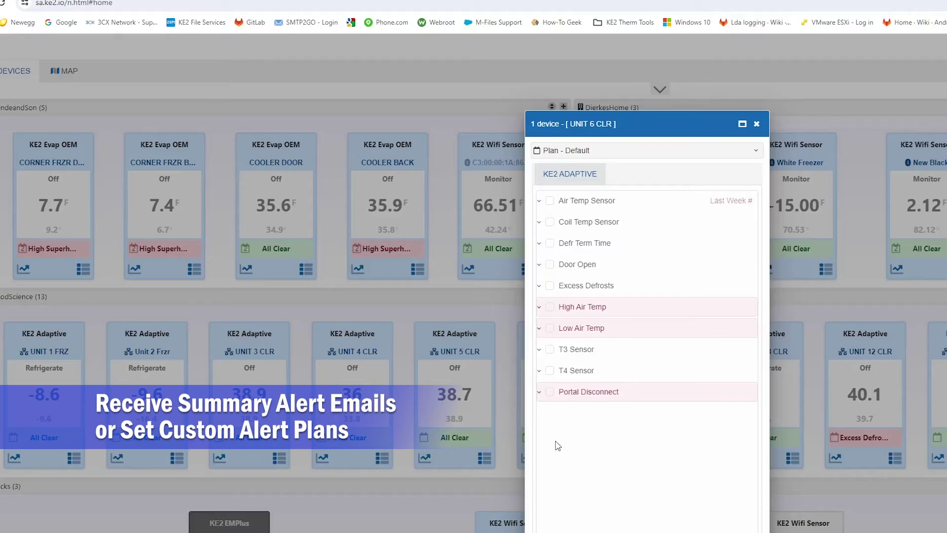
click(591, 147)
click(574, 217)
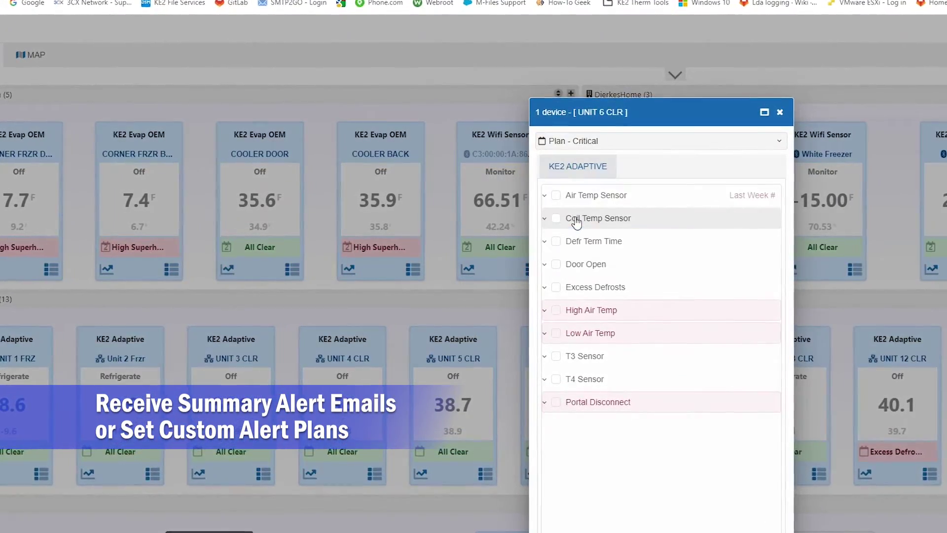
click(556, 311)
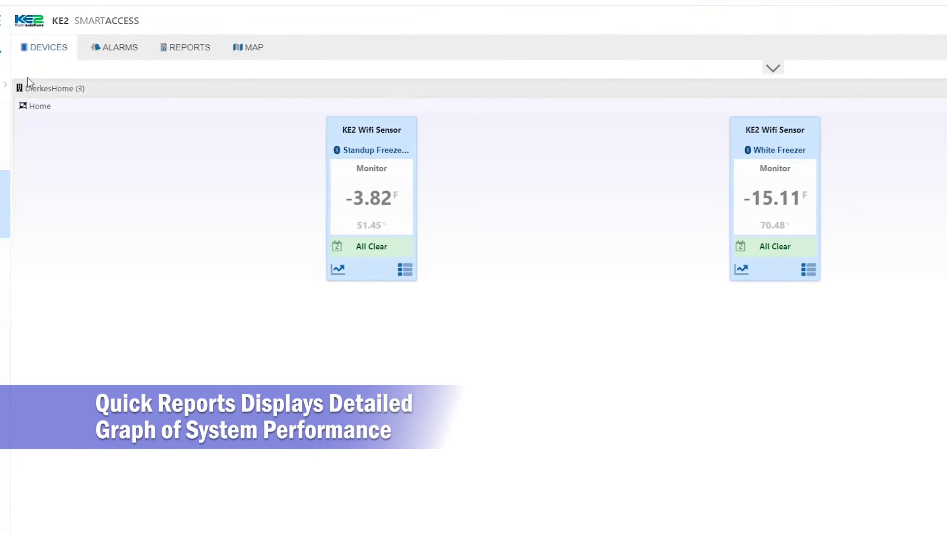
View the Day Room Temp report for Standup Freezer Sensor under quick reports
click(189, 47)
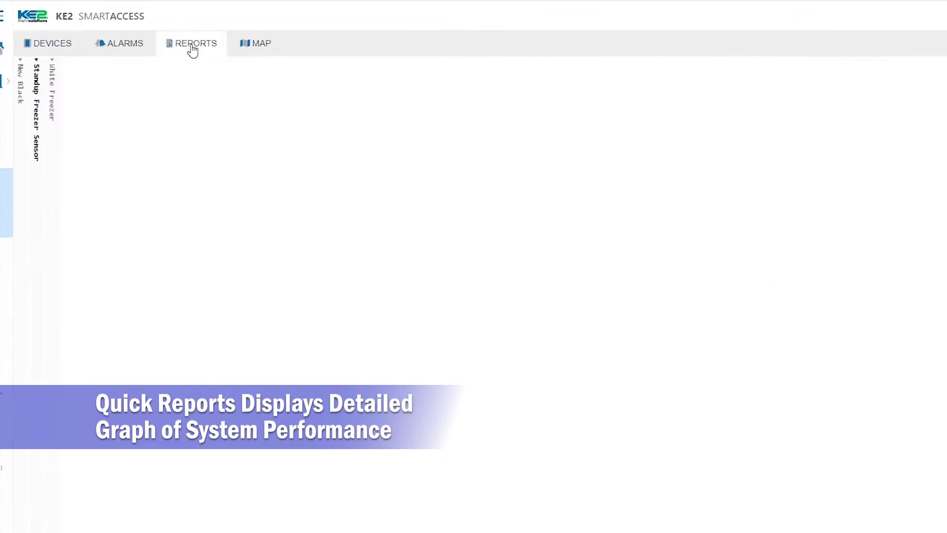
click(40, 67)
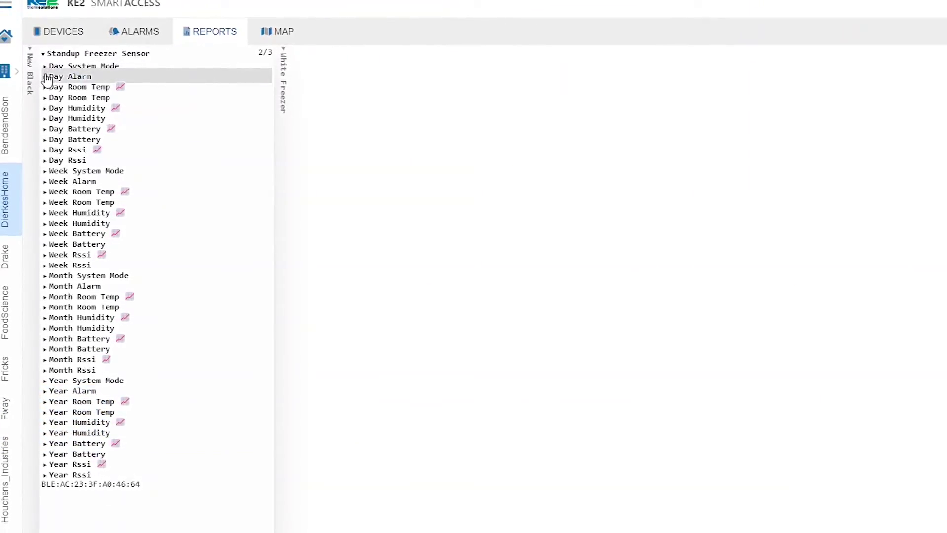
click(45, 86)
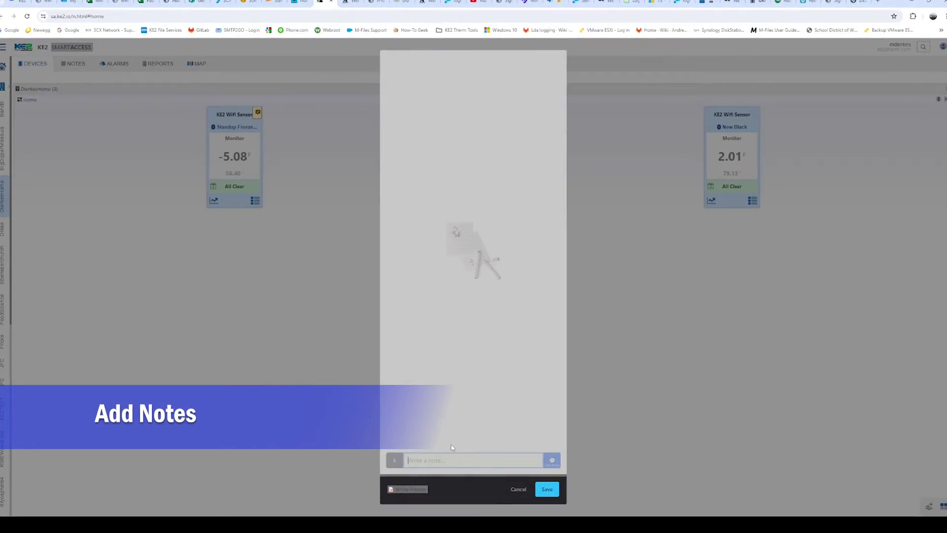
text(Battery replaceme)
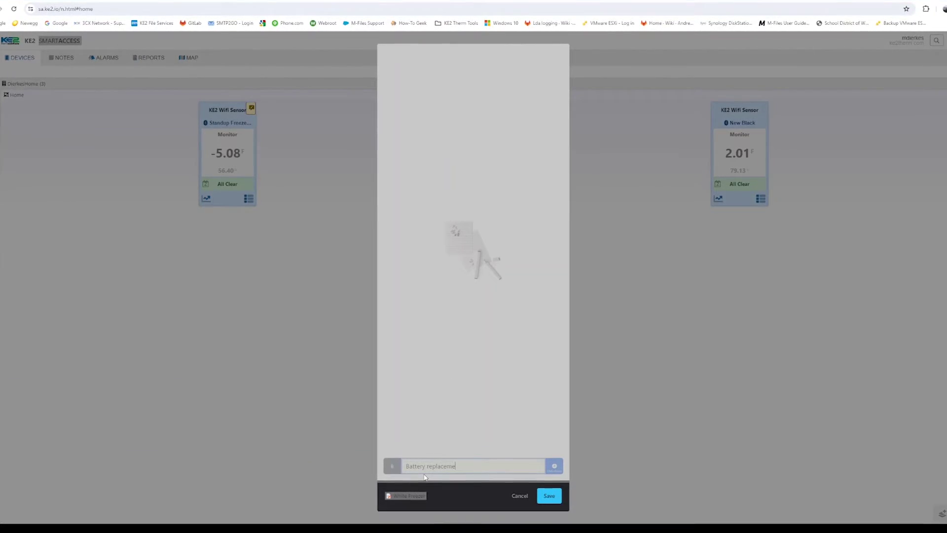
text(nt 5-6-2024)
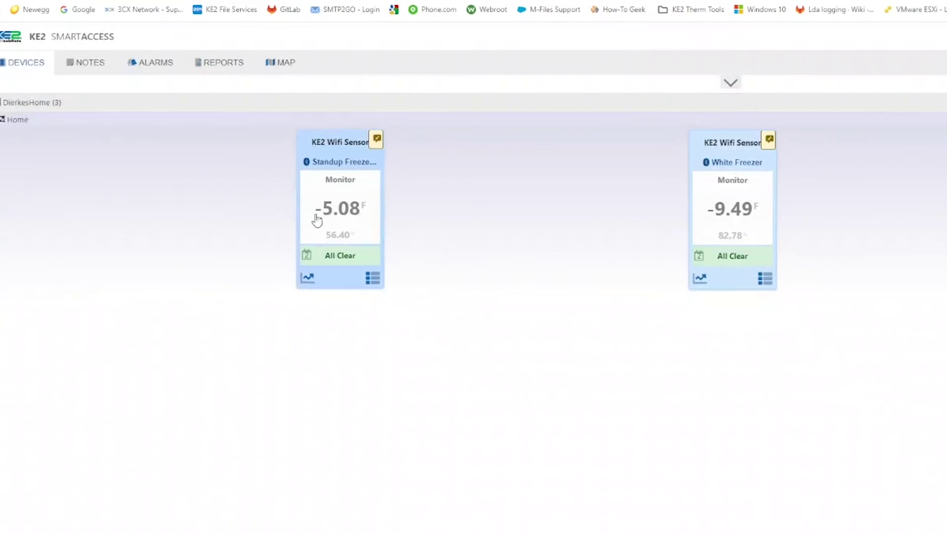
List all site notes, including the 'Battery replacement 5-6-2024' entries, in the NOTES view
click(94, 46)
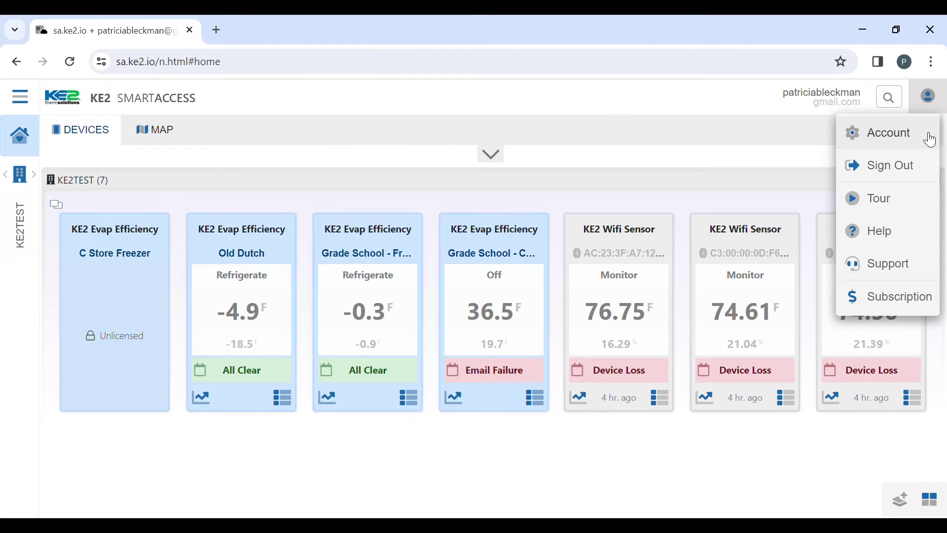
Share the KE2TEST site with a sub-user from the account's Rights page
click(930, 138)
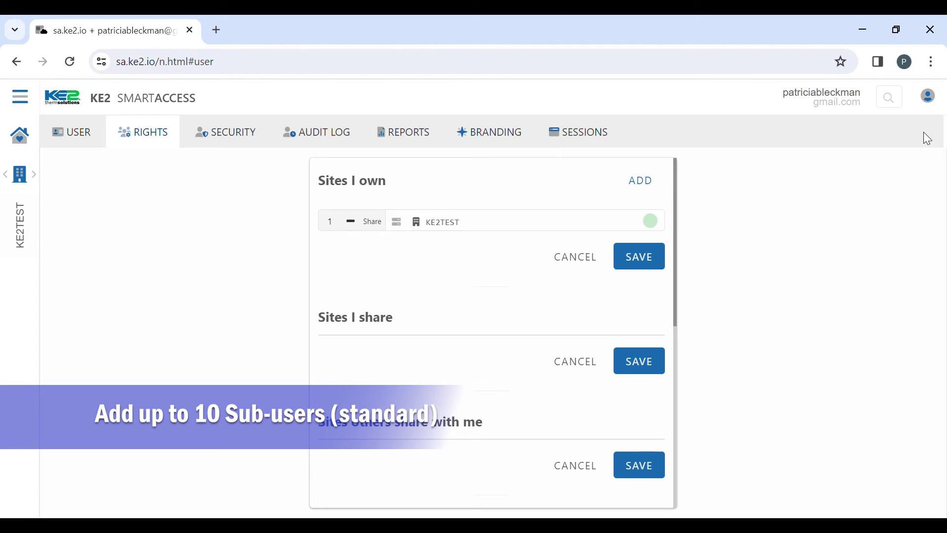
click(374, 223)
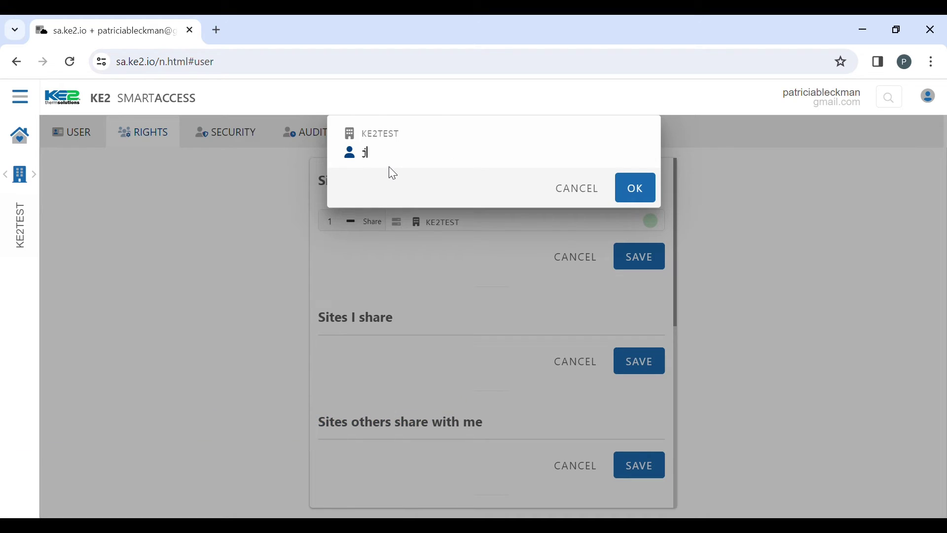
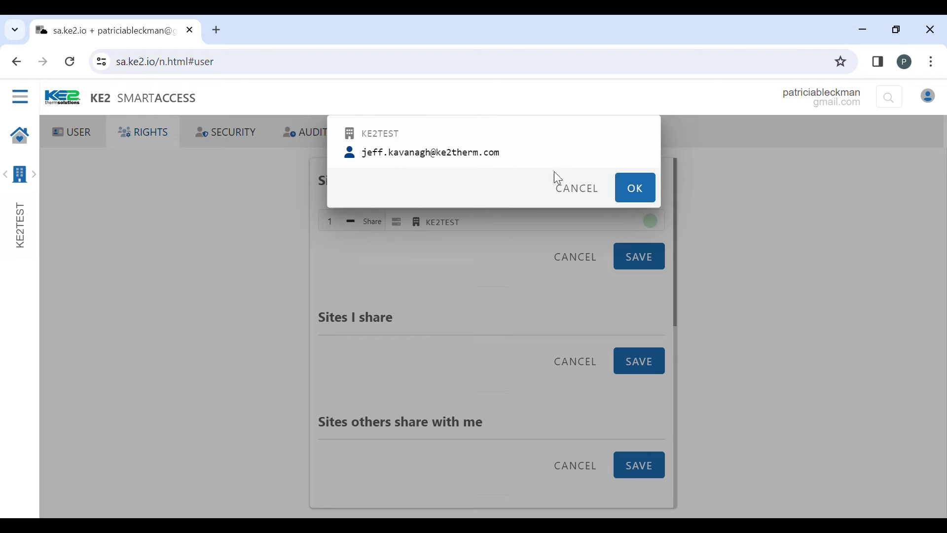
click(638, 191)
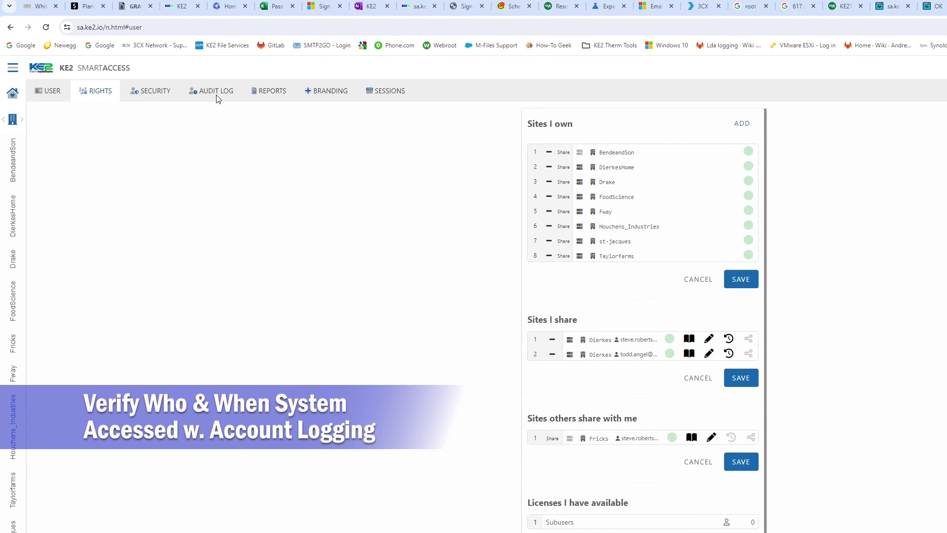
Review the audit log, then edit DierkesHome's monthly emailed report schedule
click(216, 93)
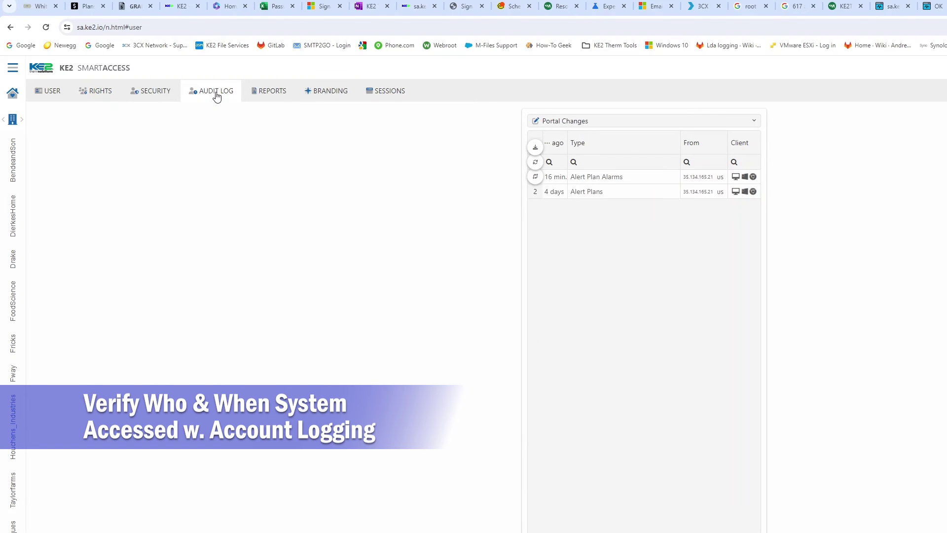
click(264, 95)
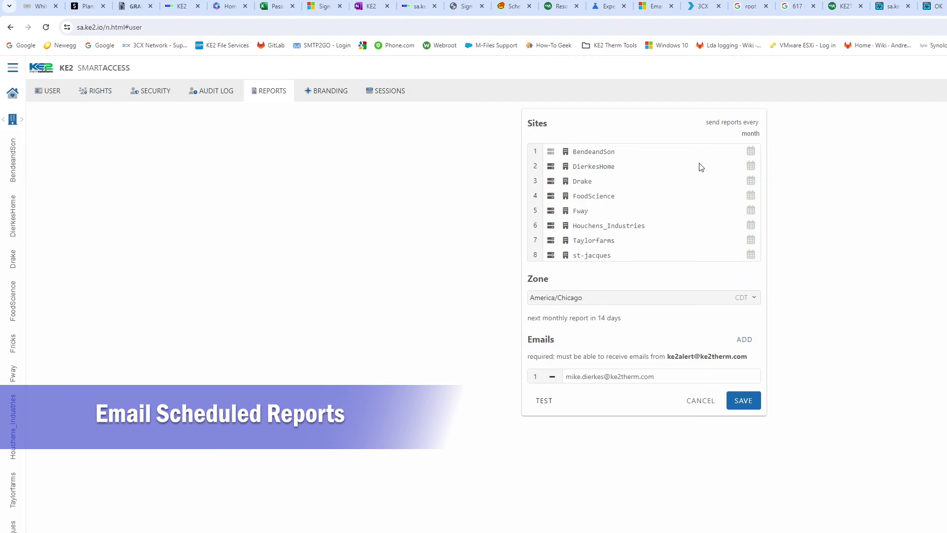
click(750, 168)
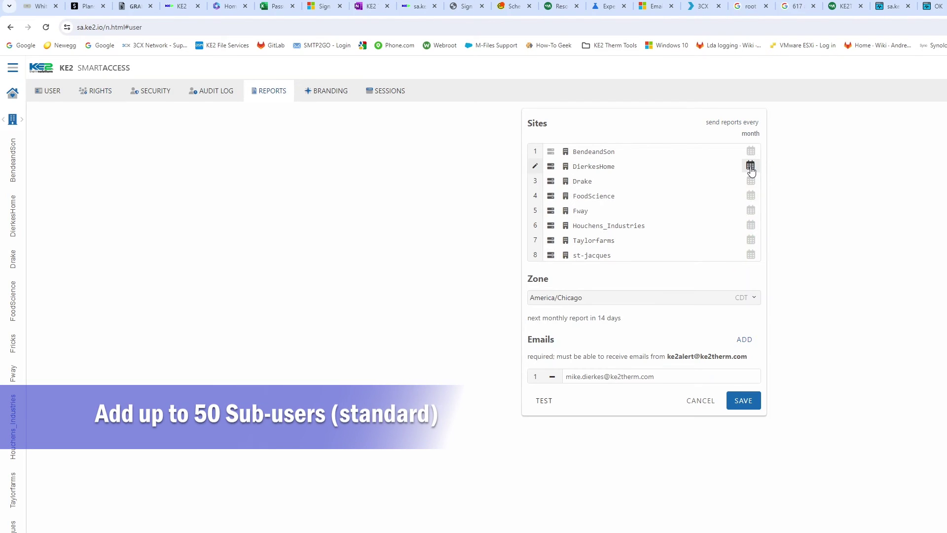